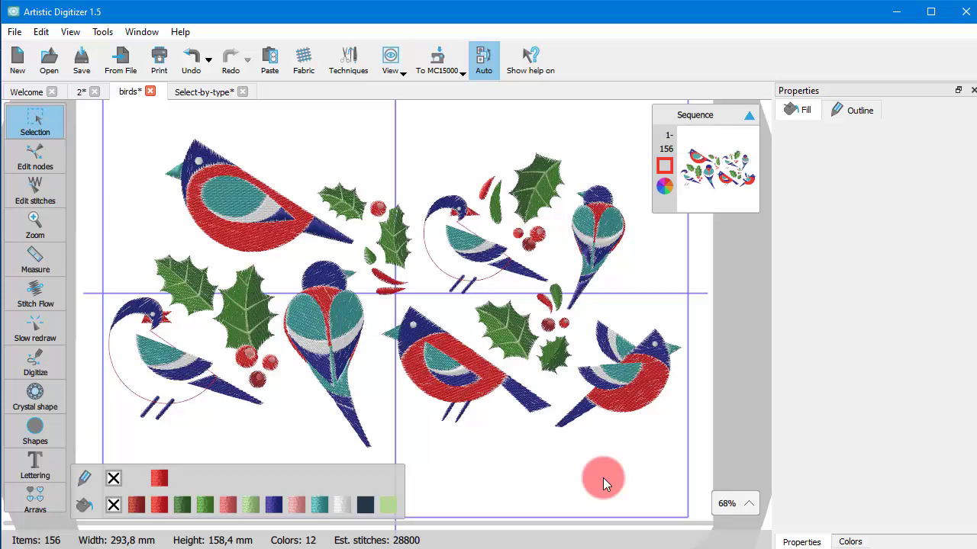
Use Select by color on the dark-blue thread swatch to pick all 32 dark-blue bird objects.
{"action": "left_click", "coordinate": [315, 231]}
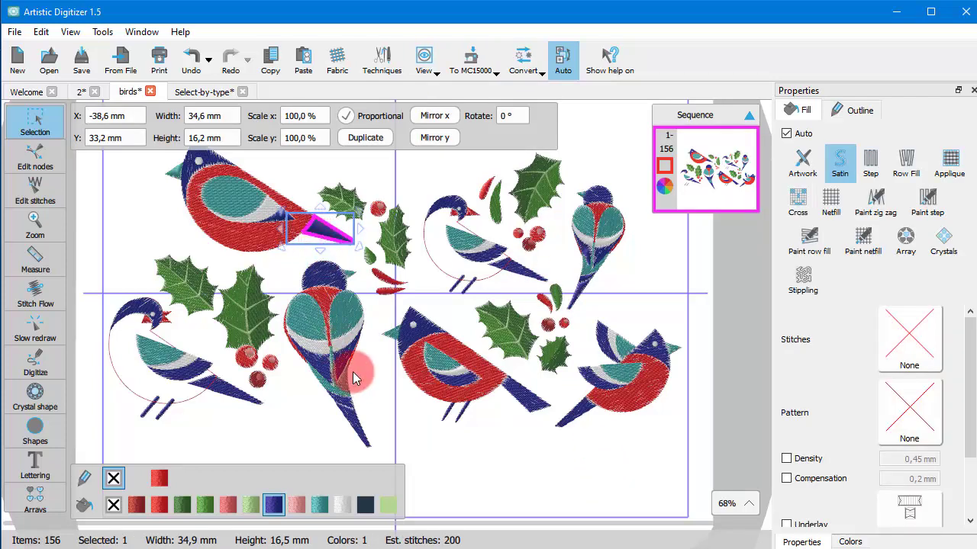
{"action": "right_click", "coordinate": [270, 505]}
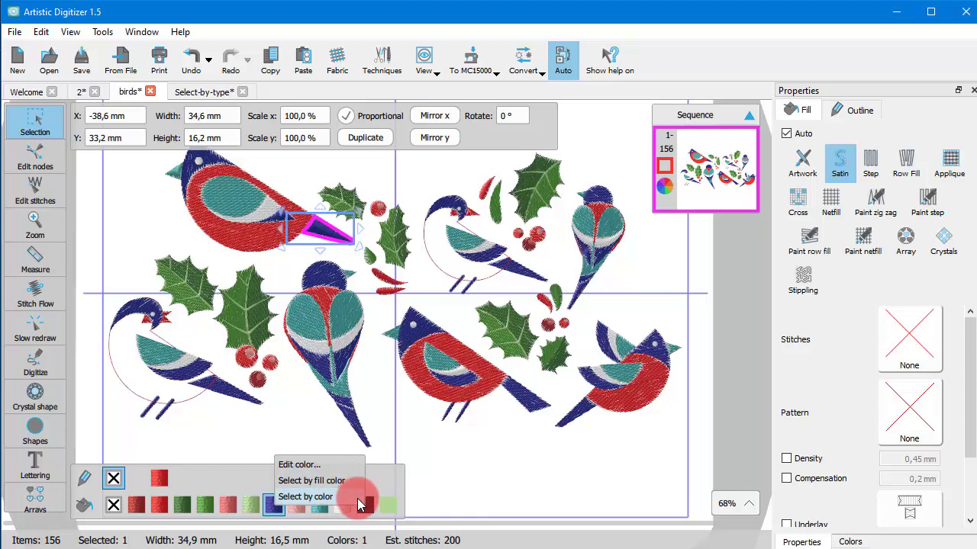
{"action": "left_click", "coordinate": [159, 479]}
{"action": "right_click", "coordinate": [159, 479]}
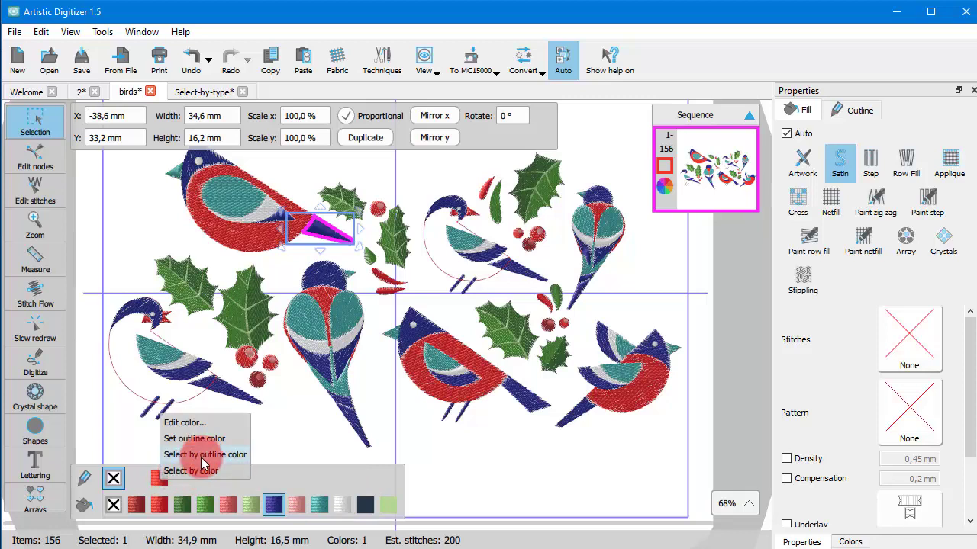
{"action": "left_click", "coordinate": [266, 501]}
{"action": "right_click", "coordinate": [271, 505]}
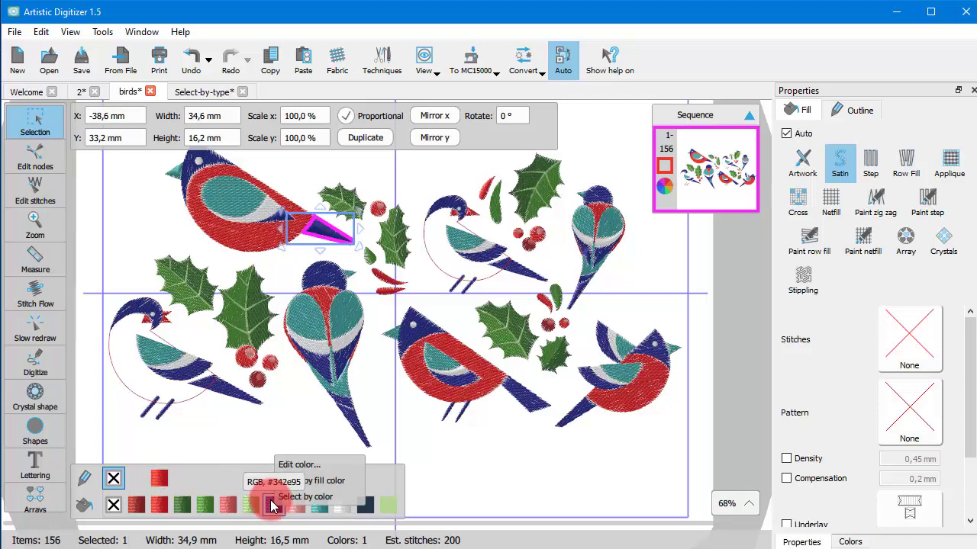
{"action": "left_click", "coordinate": [306, 497]}
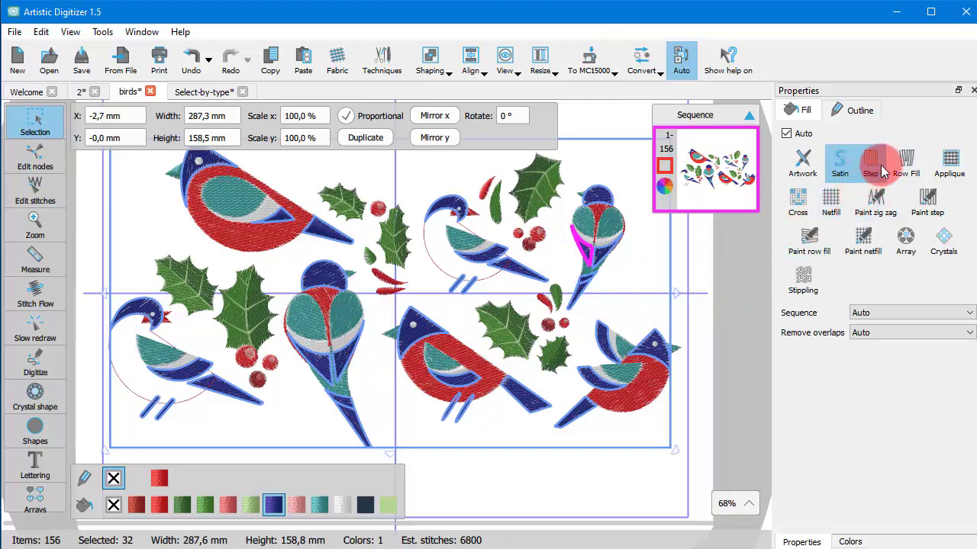
Merge the dark-blue thread into the teal thread so the 32 selected objects turn teal.
{"action": "left_click", "coordinate": [906, 160]}
{"action": "left_click_drag", "start_coordinate": [273, 507], "coordinate": [316, 501]}
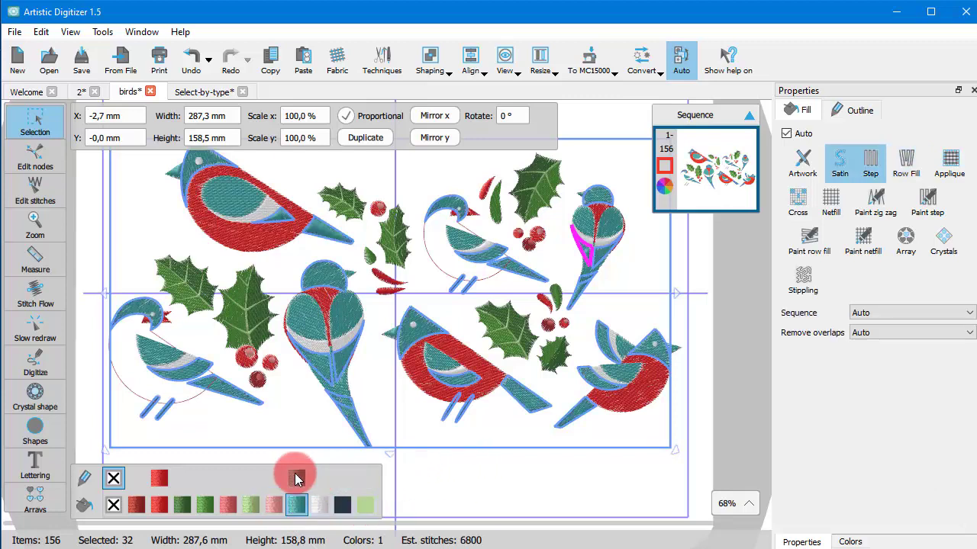
{"action": "right_click", "coordinate": [159, 479]}
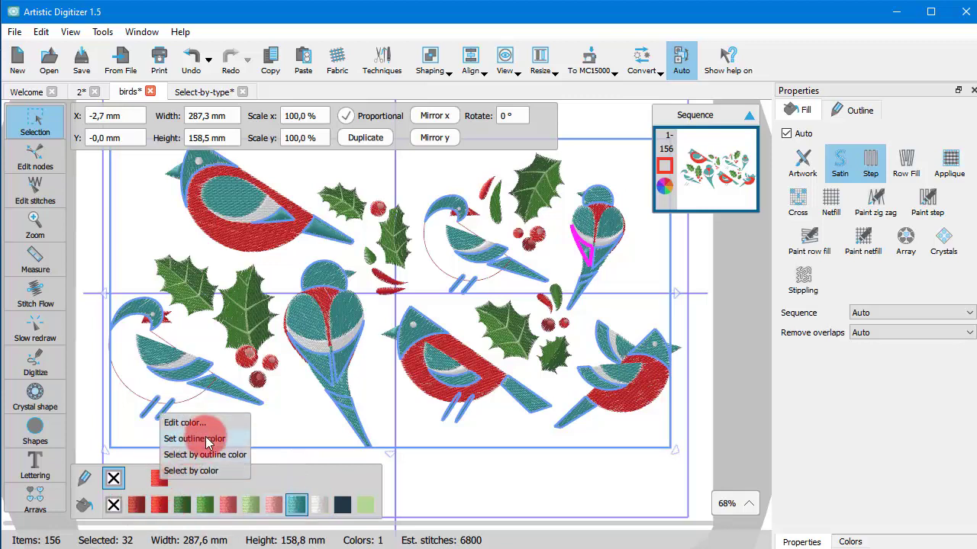
Select every red-outline object, switch its outline to satin serial, and check both birds.
{"action": "left_click", "coordinate": [229, 454]}
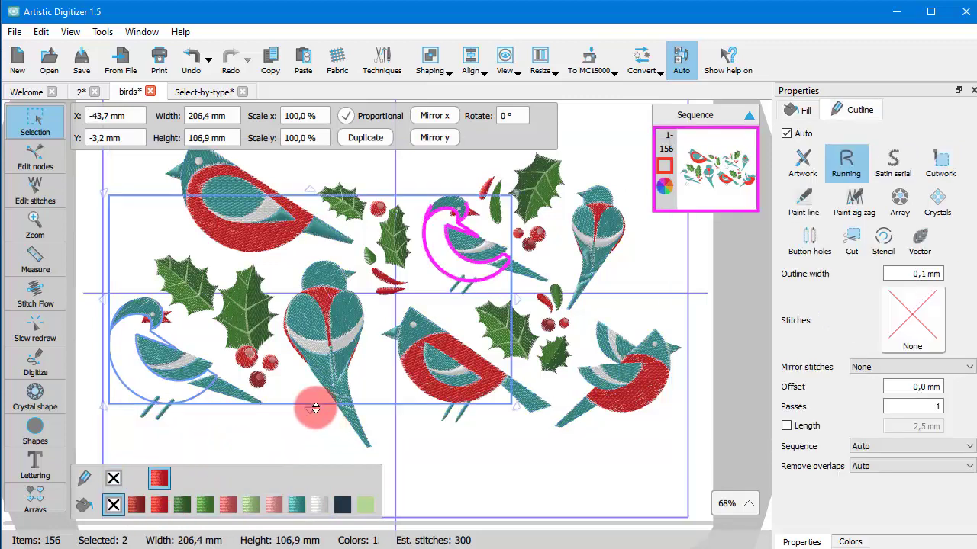
{"action": "left_click", "coordinate": [892, 161]}
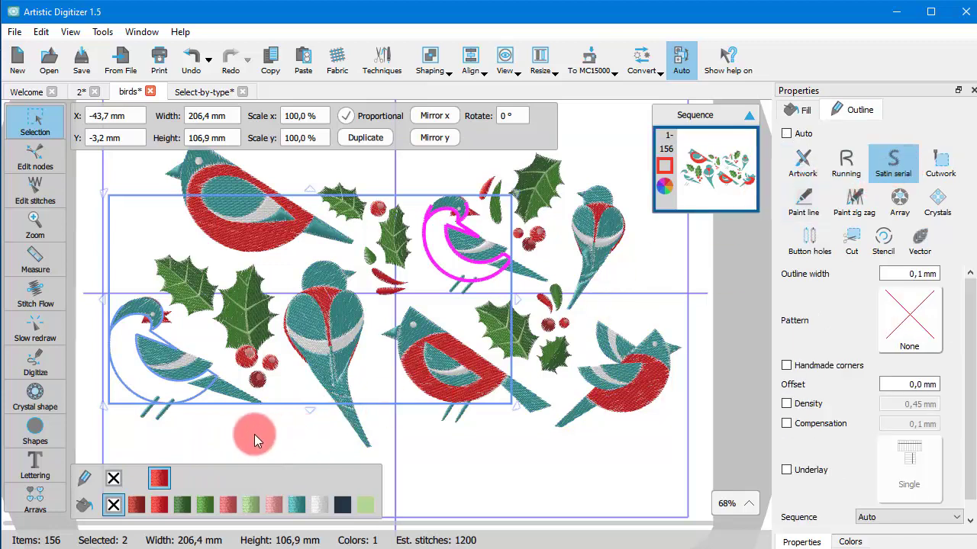
{"action": "left_click", "coordinate": [248, 430]}
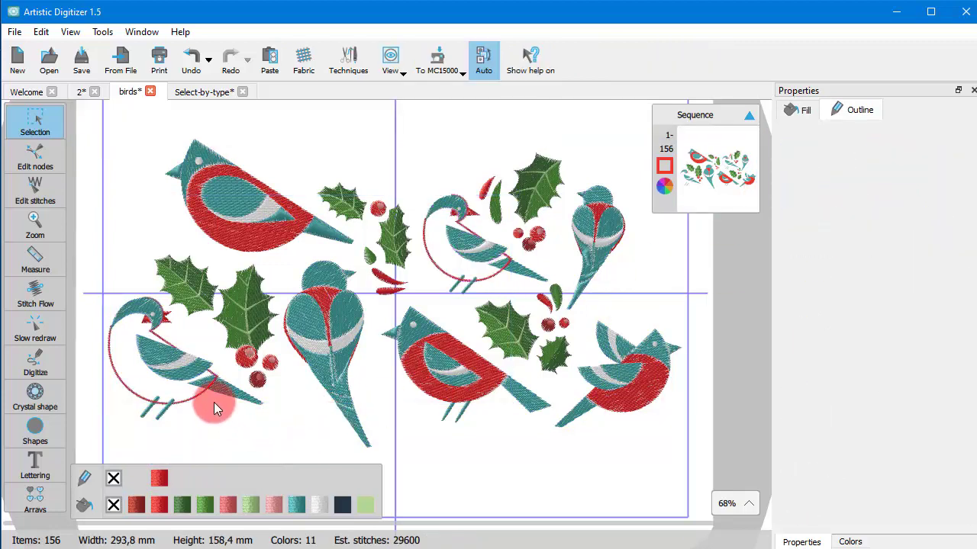
{"action": "left_click", "coordinate": [197, 398]}
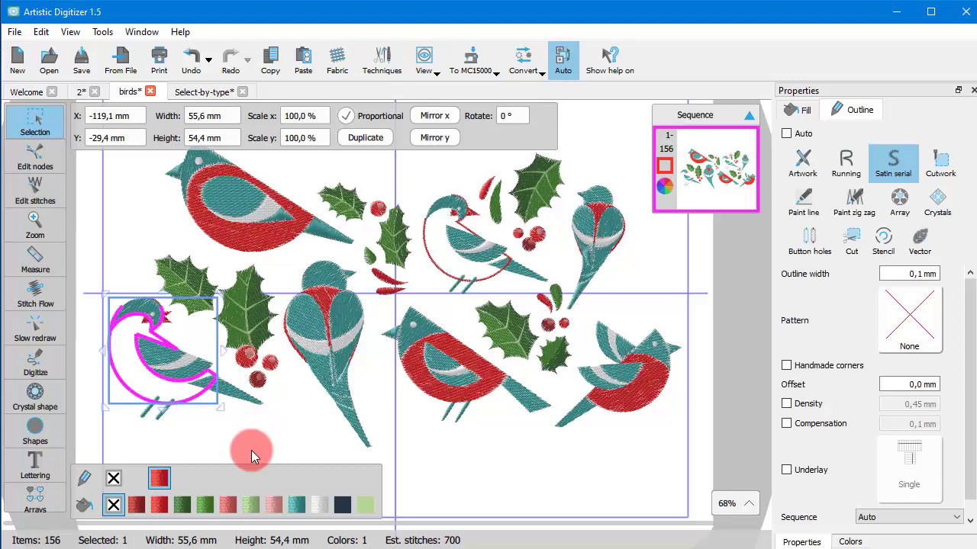
{"action": "left_click", "coordinate": [430, 271]}
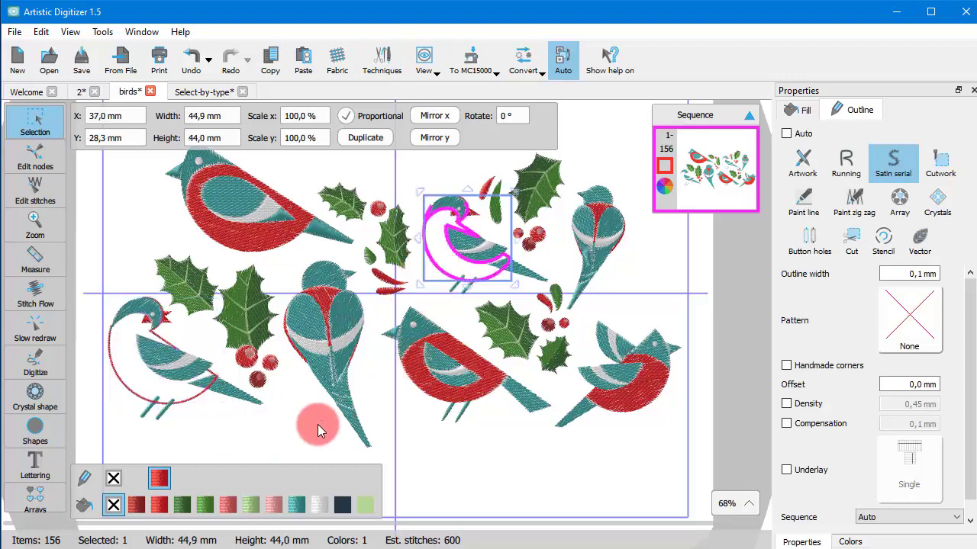
{"action": "left_click", "coordinate": [285, 445]}
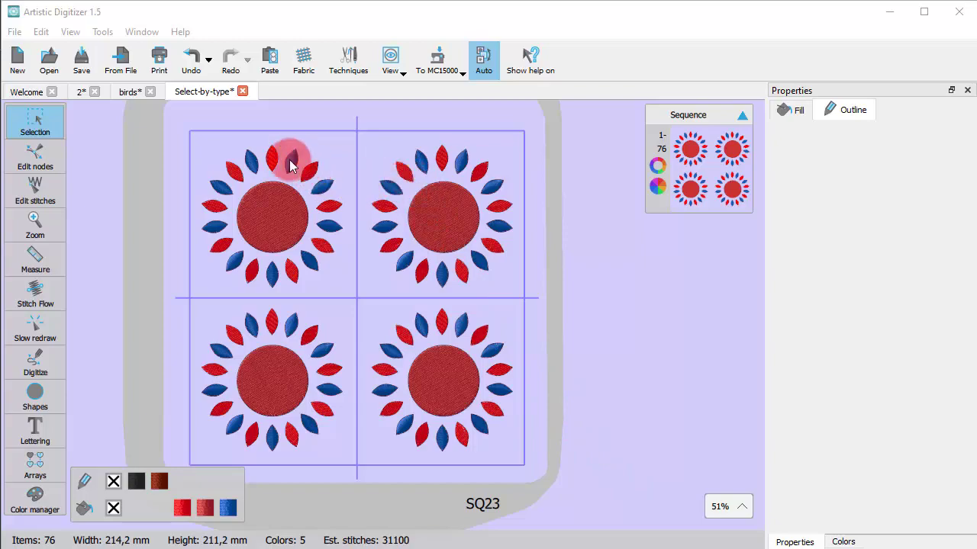
Zoom in and select the top-left flower's red 12.2 × 14.5 mm petal.
{"action": "scroll", "coordinate": [259, 197], "scroll_direction": "up", "scroll_amount": 5}
{"action": "scroll", "coordinate": [305, 214], "scroll_direction": "up", "scroll_amount": 2}
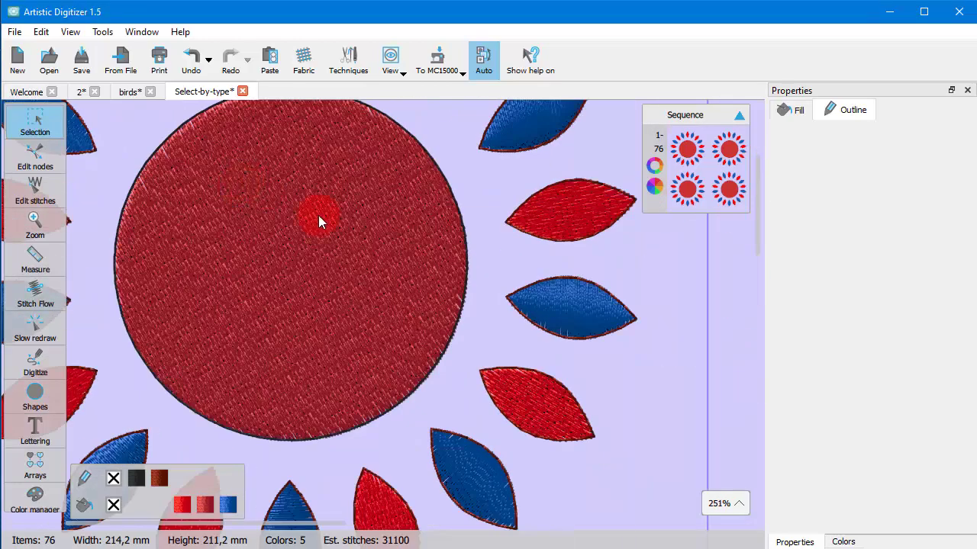
{"action": "scroll", "coordinate": [421, 300], "scroll_direction": "down", "scroll_amount": 3}
{"action": "scroll", "coordinate": [414, 306], "scroll_direction": "up", "scroll_amount": 1}
{"action": "scroll", "coordinate": [343, 252], "scroll_direction": "down", "scroll_amount": 1}
{"action": "left_click", "coordinate": [266, 197]}
{"action": "left_click", "coordinate": [188, 195]}
{"action": "scroll", "coordinate": [183, 198], "scroll_direction": "up", "scroll_amount": 3}
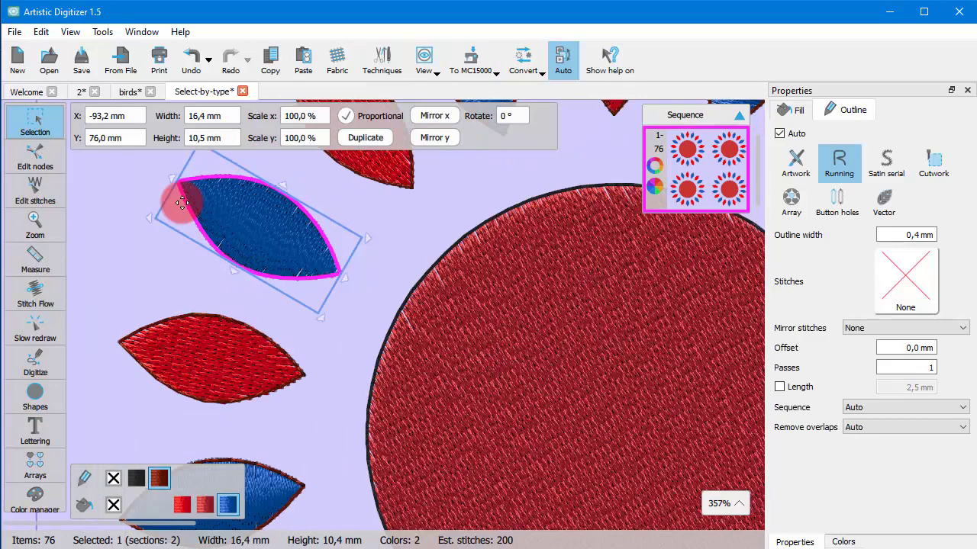
{"action": "scroll", "coordinate": [179, 207], "scroll_direction": "down", "scroll_amount": 4}
{"action": "left_click", "coordinate": [260, 221]}
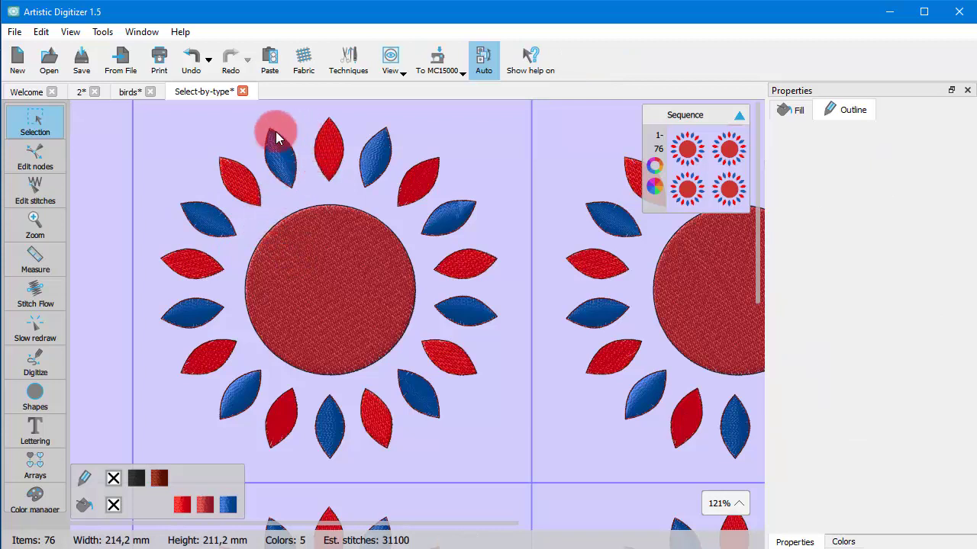
{"action": "left_click", "coordinate": [238, 189]}
{"action": "scroll", "coordinate": [233, 187], "scroll_direction": "up", "scroll_amount": 3}
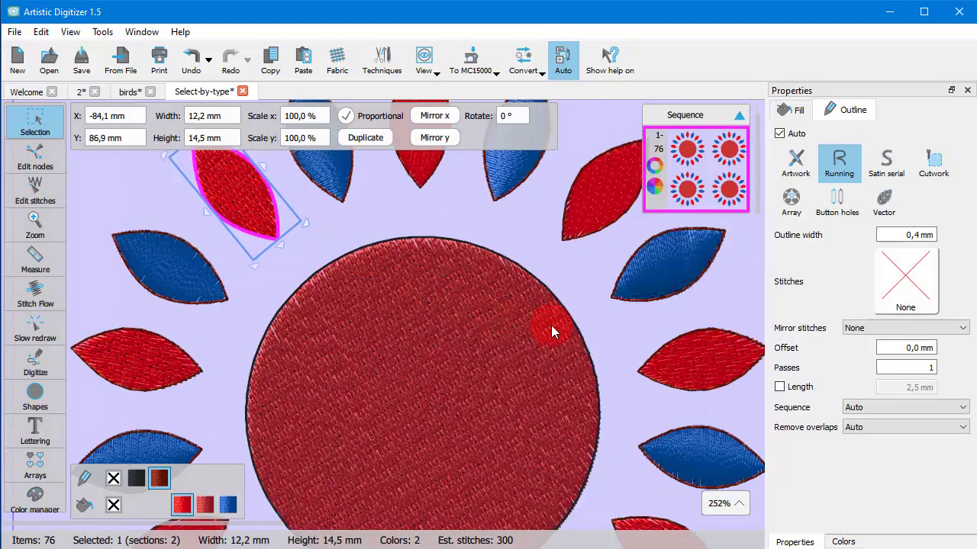
Add all 40 Step-fill objects to the selection and drag them right, outside the hoop.
{"action": "left_click", "coordinate": [787, 110]}
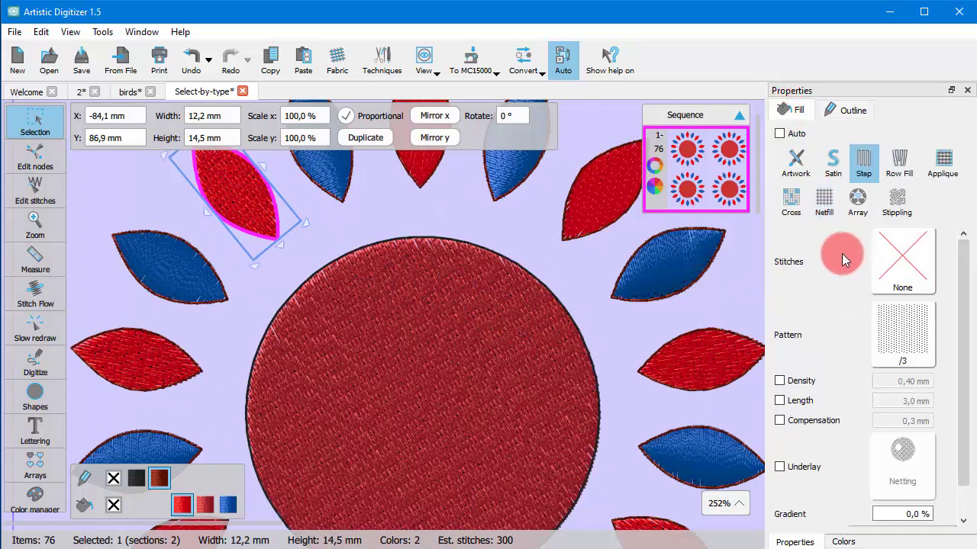
{"action": "right_click", "coordinate": [863, 164]}
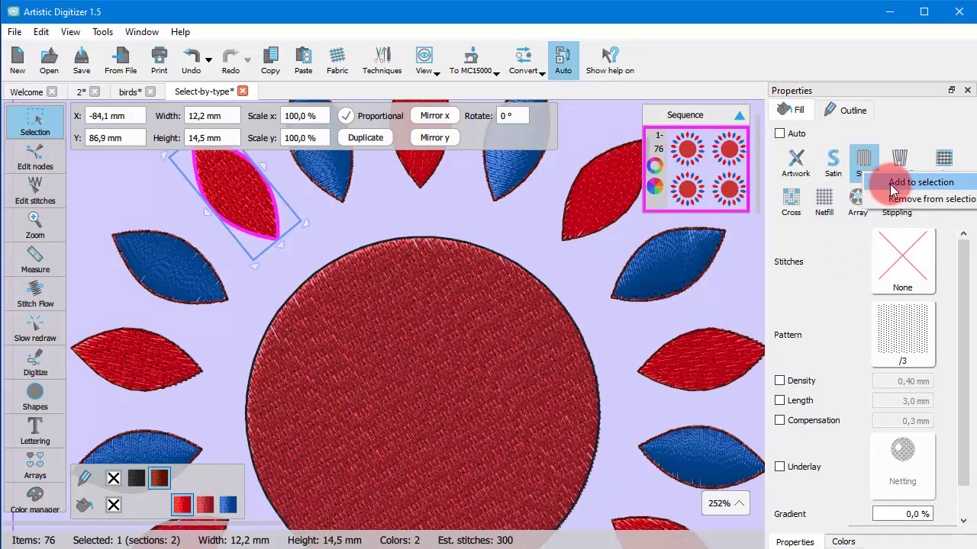
{"action": "left_click", "coordinate": [891, 183]}
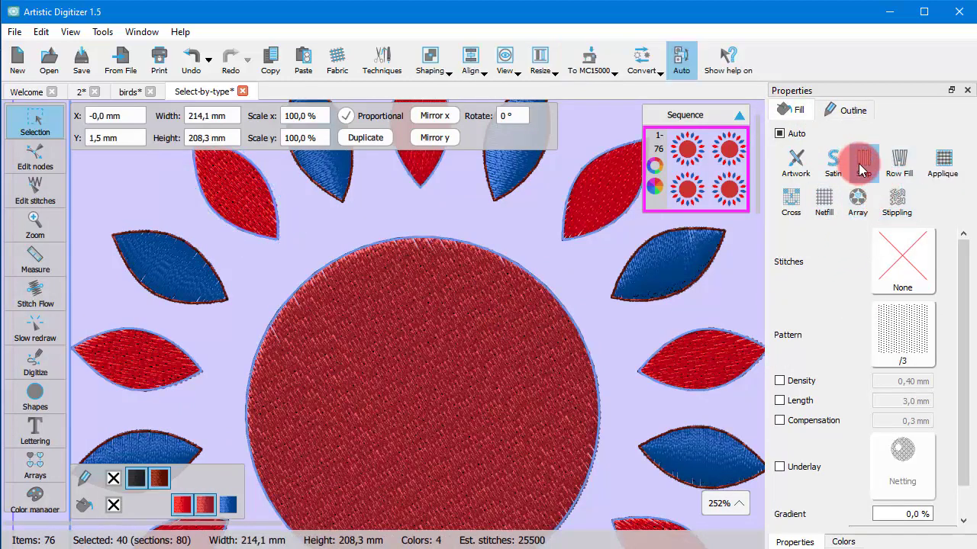
{"action": "scroll", "coordinate": [286, 312], "scroll_direction": "down", "scroll_amount": 5}
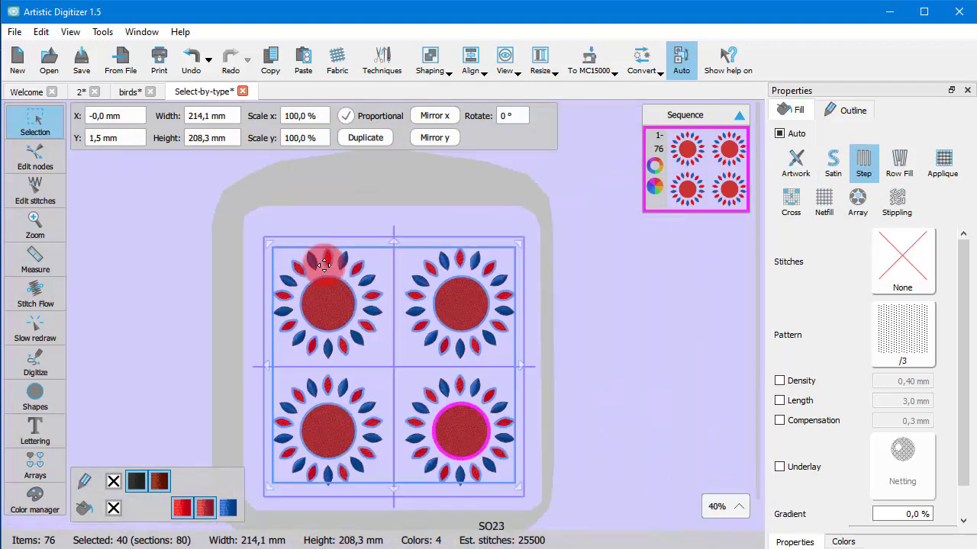
{"action": "left_click_drag", "start_coordinate": [340, 279], "coordinate": [640, 295]}
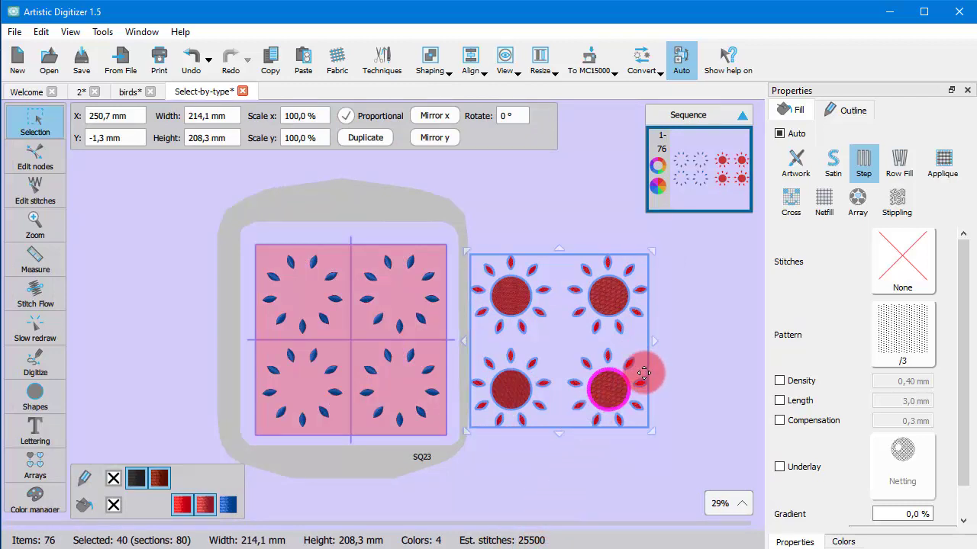
Ctrl-deselect the four centre circles and drag the red petals back onto the pink square's flowers.
{"action": "key", "text": "ctrl"}
{"action": "left_click", "coordinate": [510, 295], "text": "ctrl"}
{"action": "left_click", "coordinate": [607, 391], "text": "ctrl"}
{"action": "left_click", "coordinate": [511, 387], "text": "ctrl"}
{"action": "left_click", "coordinate": [544, 455], "text": "ctrl"}
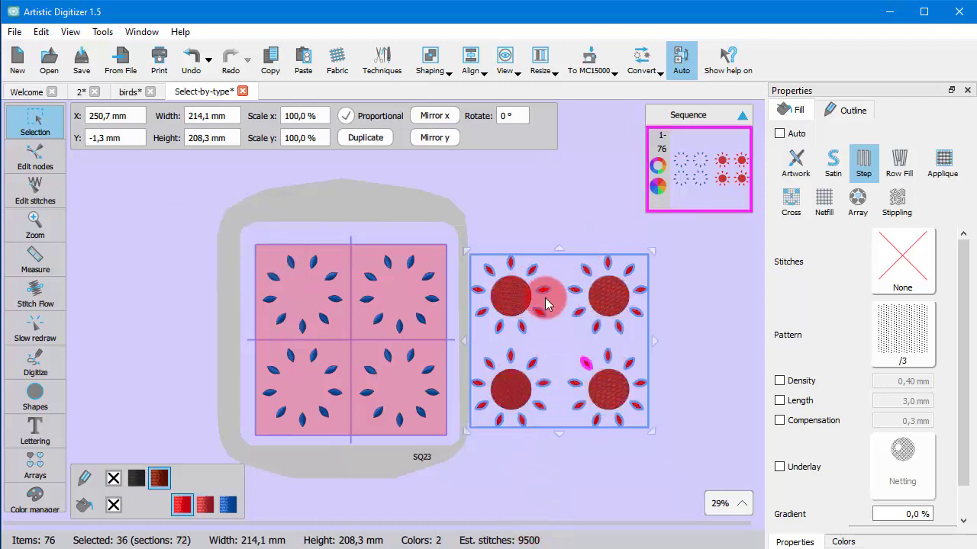
{"action": "left_click_drag", "start_coordinate": [544, 290], "coordinate": [336, 288]}
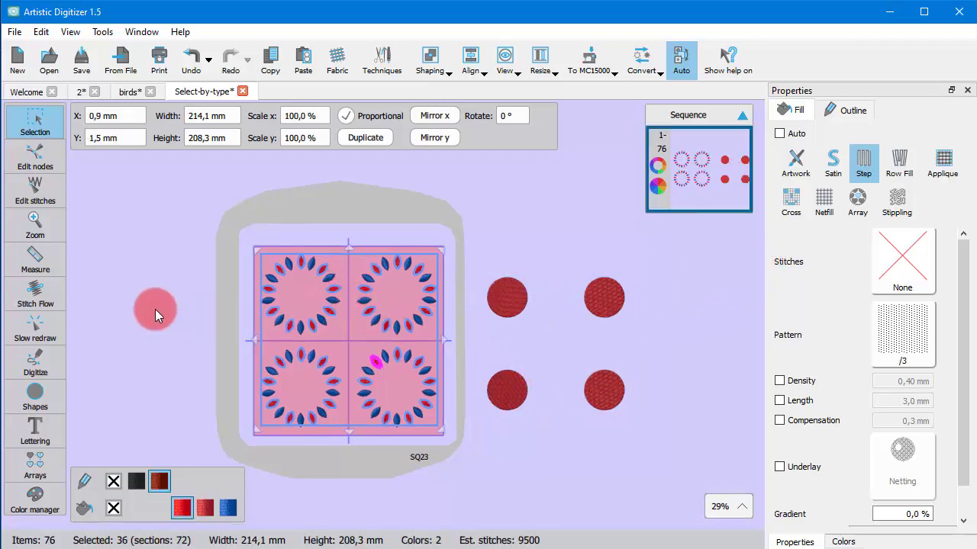
Give the red petals stitch pattern 04, then try another pattern.
{"action": "scroll", "coordinate": [328, 270], "scroll_direction": "up", "scroll_amount": 2}
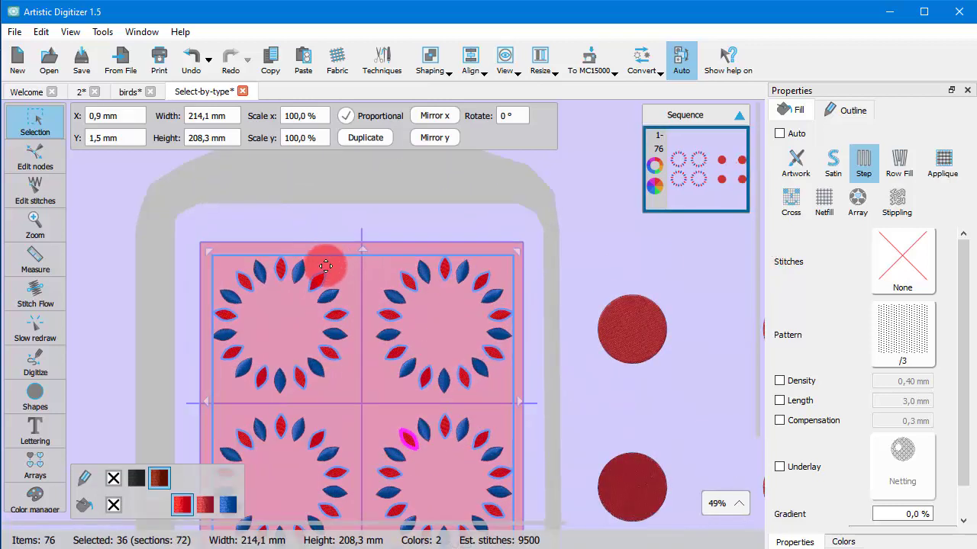
{"action": "scroll", "coordinate": [327, 287], "scroll_direction": "up", "scroll_amount": 1}
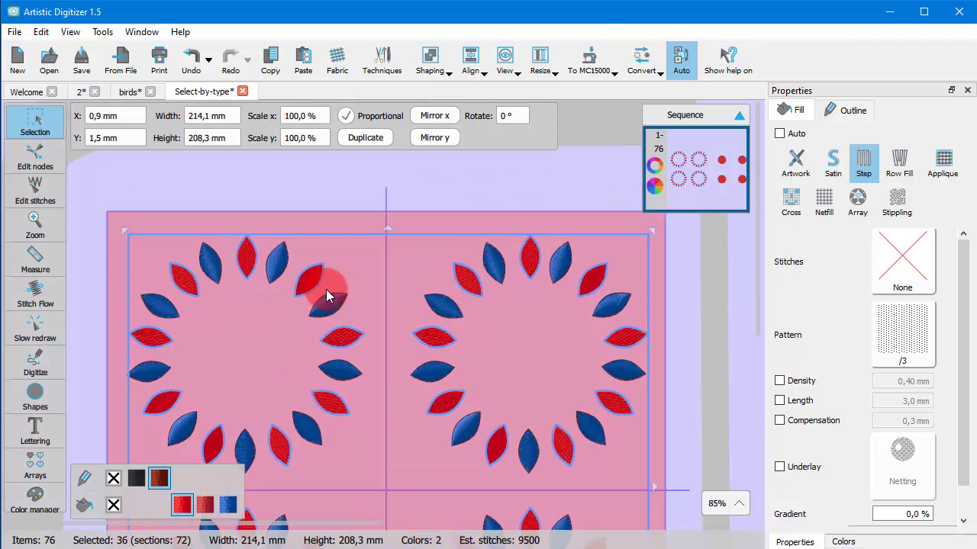
{"action": "left_click", "coordinate": [892, 267]}
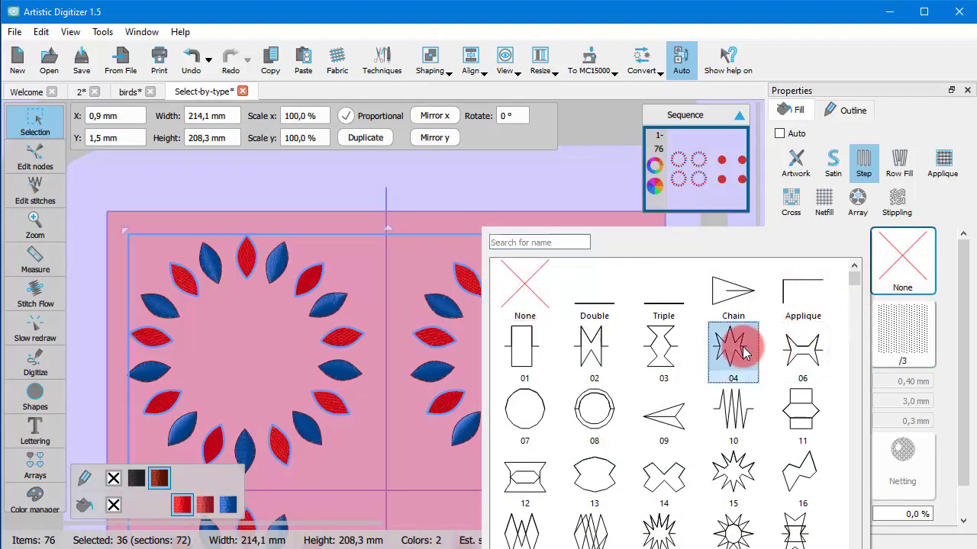
{"action": "left_click", "coordinate": [744, 351]}
{"action": "left_click", "coordinate": [501, 326]}
{"action": "left_click", "coordinate": [900, 263]}
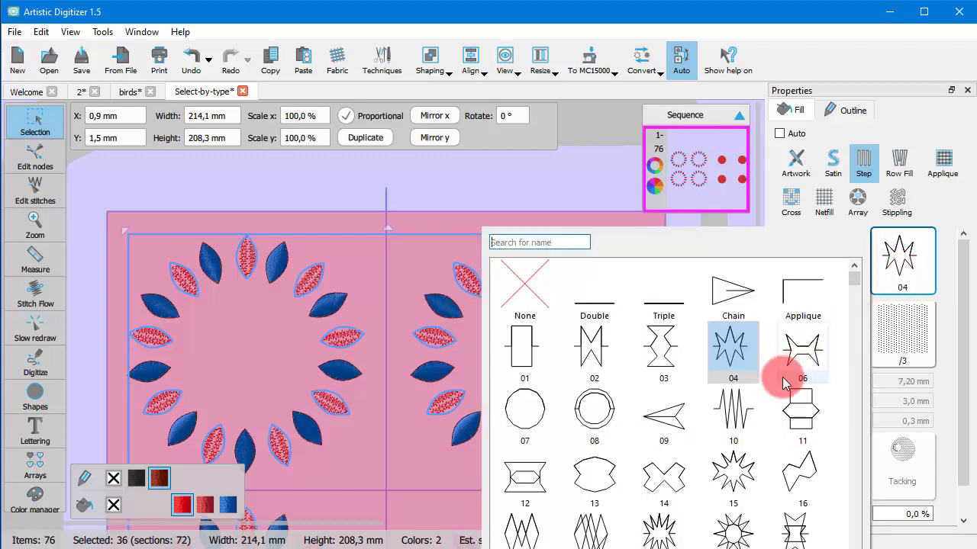
{"action": "left_click", "coordinate": [597, 350]}
{"action": "left_click", "coordinate": [203, 298]}
{"action": "scroll", "coordinate": [381, 267], "scroll_direction": "down", "scroll_amount": 2}
{"action": "left_click", "coordinate": [555, 213]}
{"action": "left_click", "coordinate": [834, 169]}
Add all Step-fill and Satin-fill objects to the selection.
{"action": "right_click", "coordinate": [870, 160]}
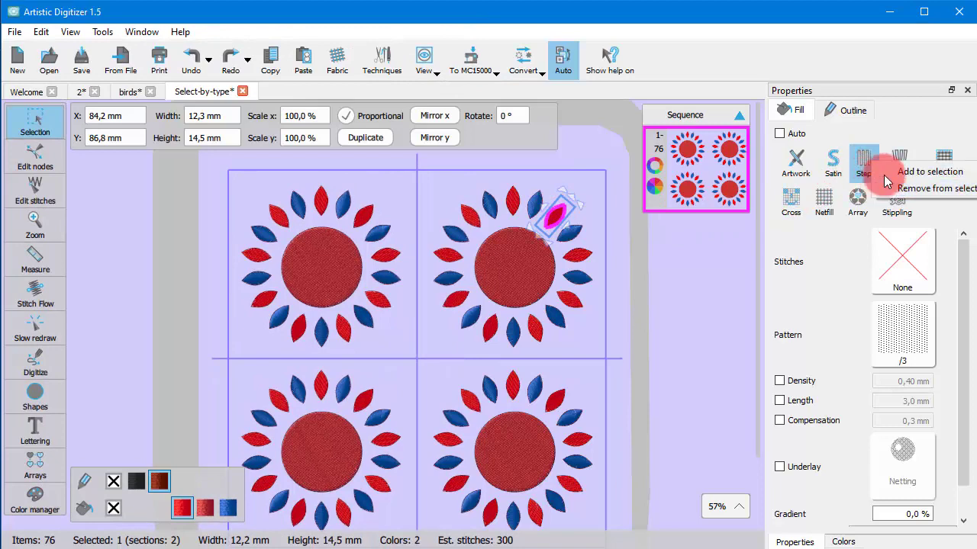
{"action": "left_click", "coordinate": [887, 170]}
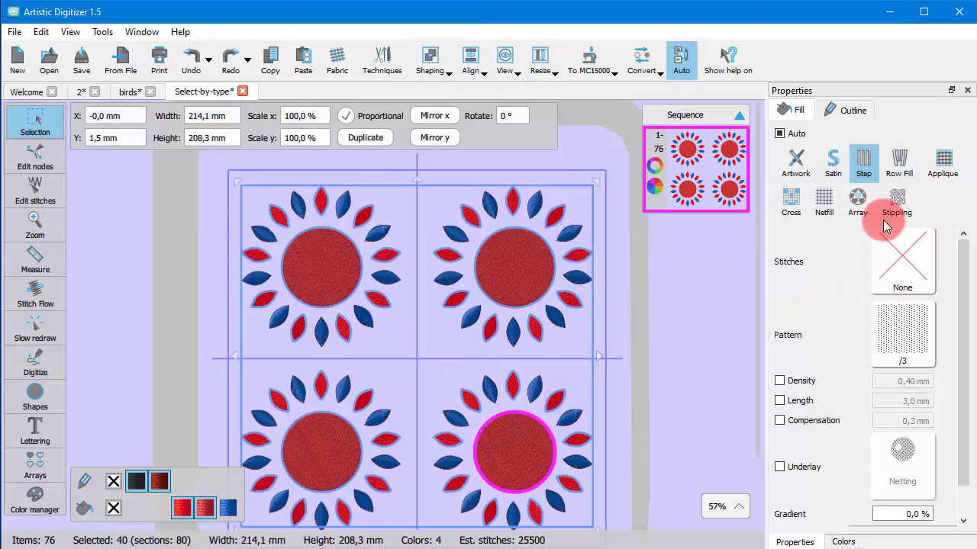
{"action": "right_click", "coordinate": [833, 174]}
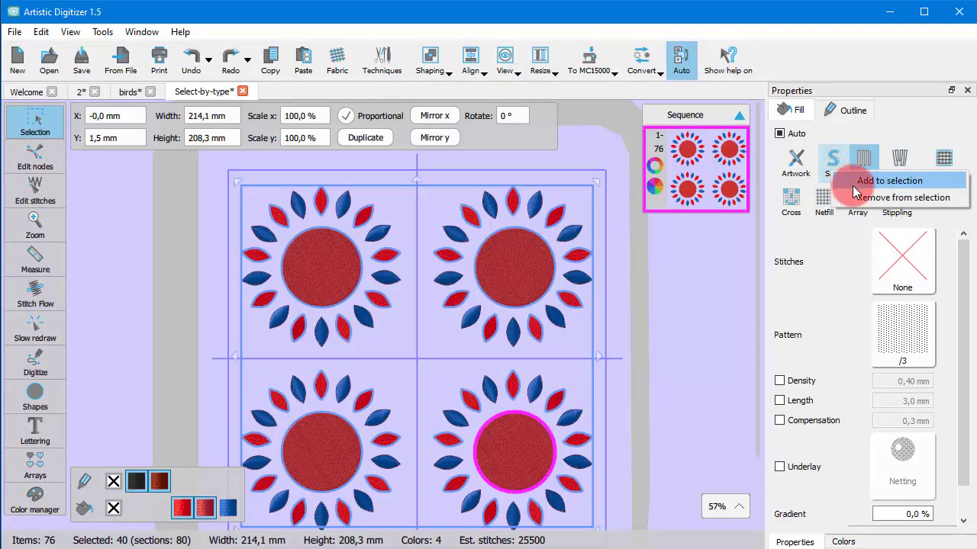
{"action": "left_click", "coordinate": [853, 181]}
Set the selected objects' outlines to satin serial, then clear the selection.
{"action": "scroll", "coordinate": [343, 200], "scroll_direction": "up", "scroll_amount": 4}
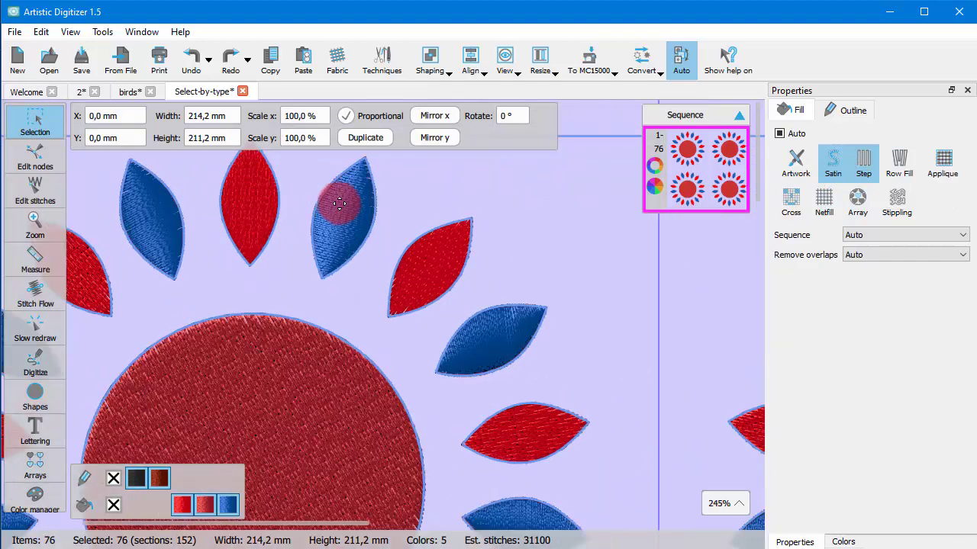
{"action": "scroll", "coordinate": [359, 279], "scroll_direction": "down", "scroll_amount": 2}
{"action": "scroll", "coordinate": [332, 244], "scroll_direction": "down", "scroll_amount": 2}
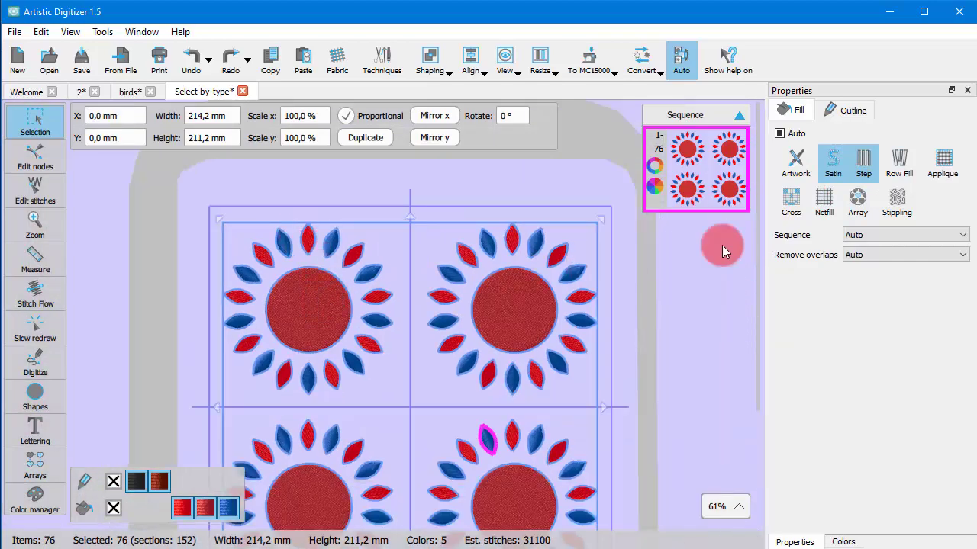
{"action": "left_click", "coordinate": [843, 110]}
{"action": "left_click", "coordinate": [881, 156]}
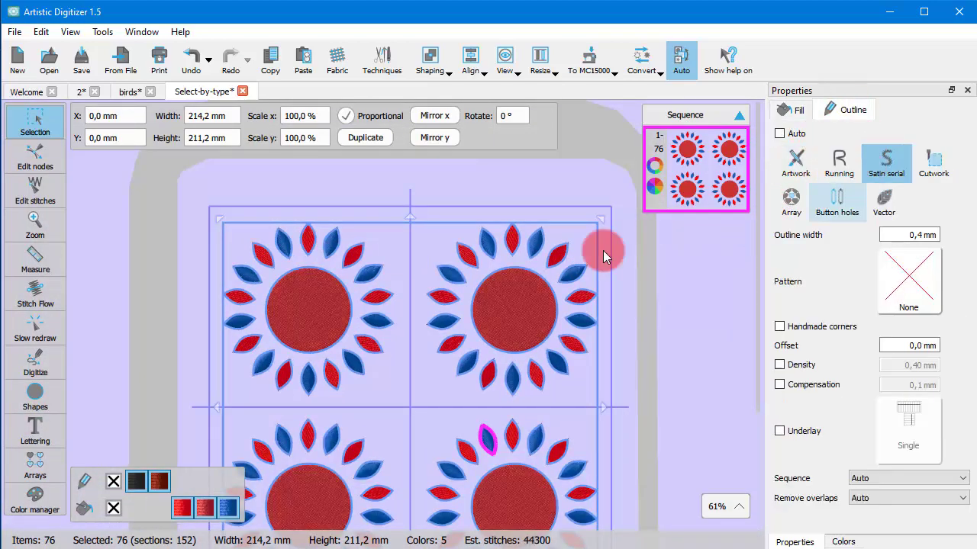
{"action": "left_click", "coordinate": [136, 407]}
{"action": "scroll", "coordinate": [230, 305], "scroll_direction": "up", "scroll_amount": 2}
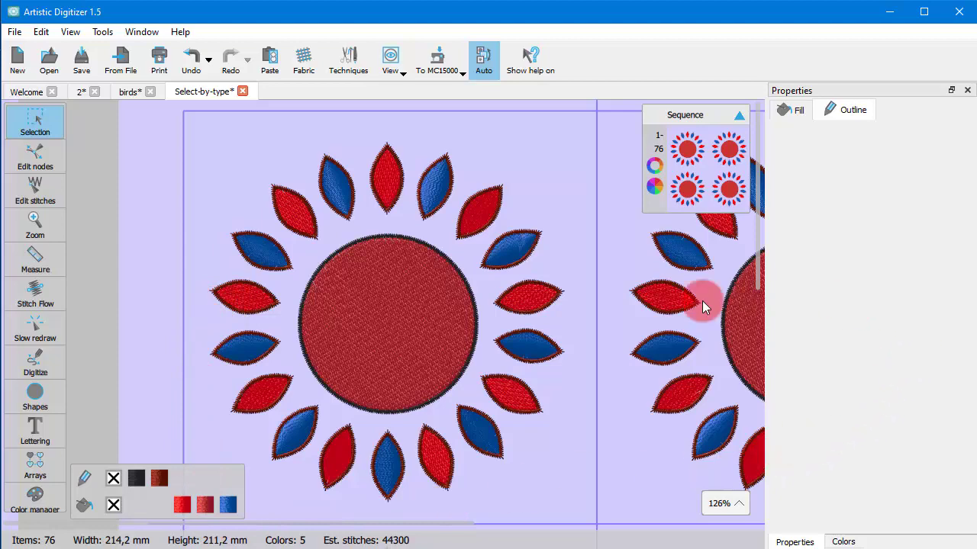
Box-select all four flowers, then remove Satin-fill objects to keep the 40 Step-fill ones.
{"action": "left_click", "coordinate": [345, 313]}
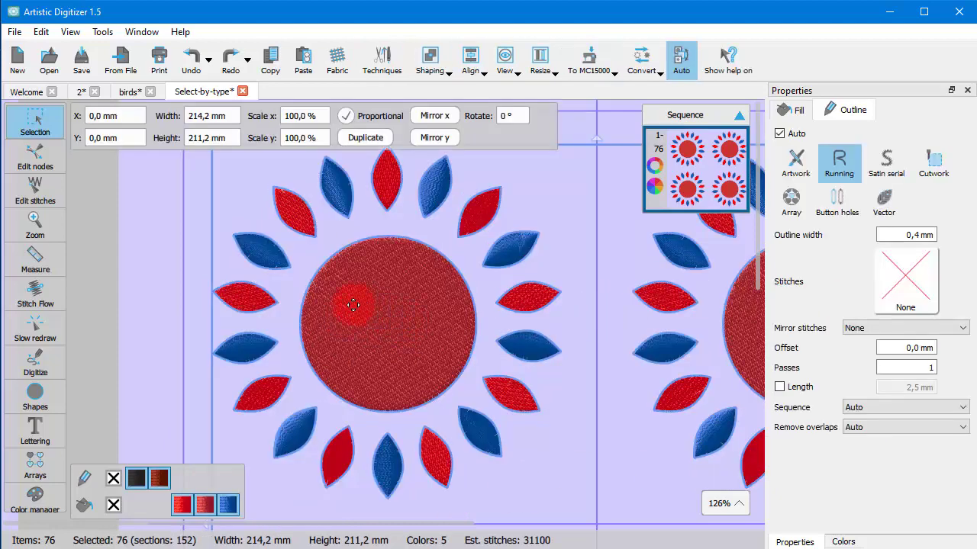
{"action": "scroll", "coordinate": [350, 305], "scroll_direction": "down", "scroll_amount": 1}
{"action": "scroll", "coordinate": [350, 304], "scroll_direction": "down", "scroll_amount": 5}
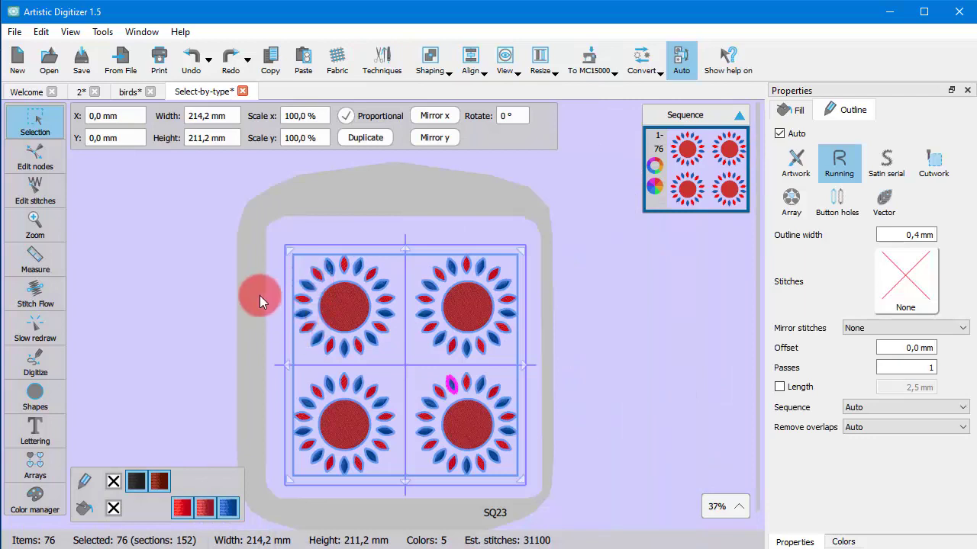
{"action": "left_click", "coordinate": [251, 293]}
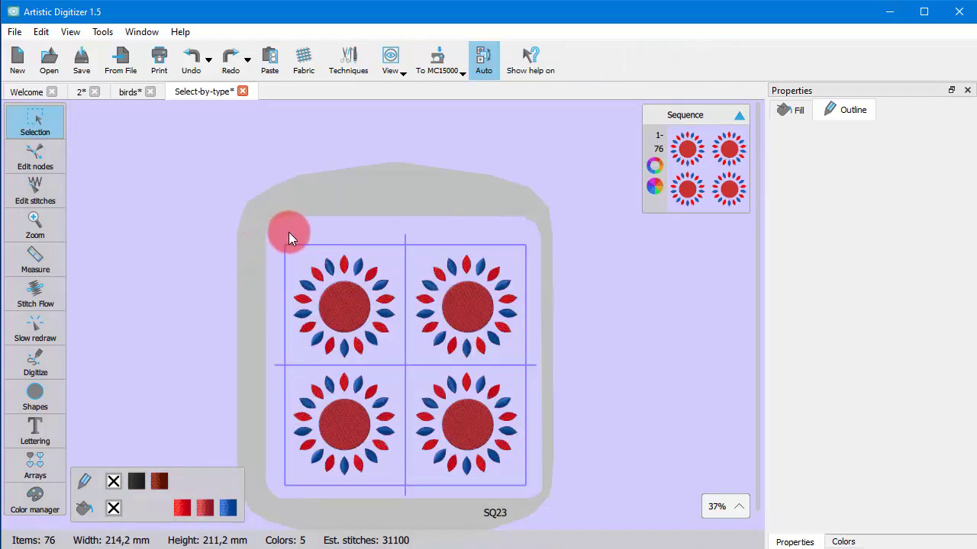
{"action": "left_click_drag", "start_coordinate": [270, 232], "coordinate": [522, 436]}
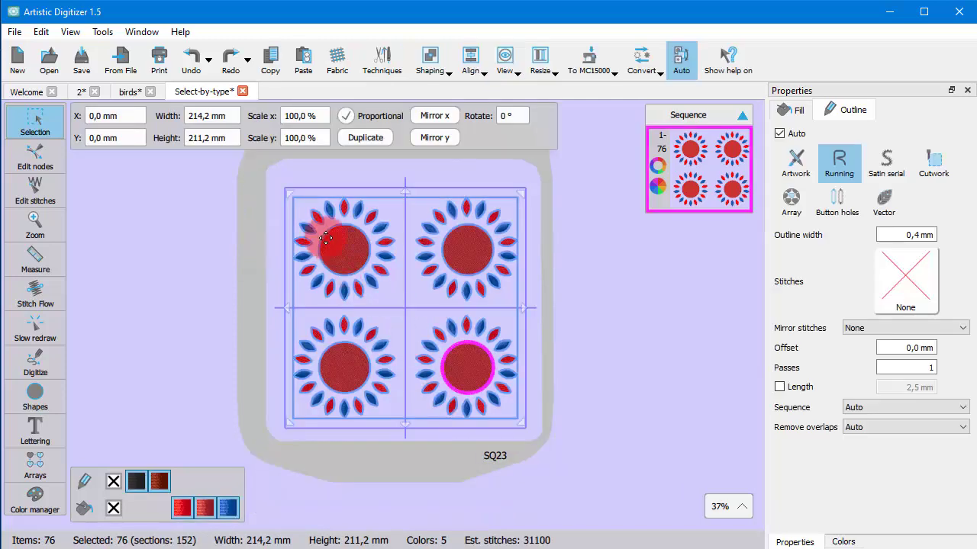
{"action": "left_click", "coordinate": [801, 112]}
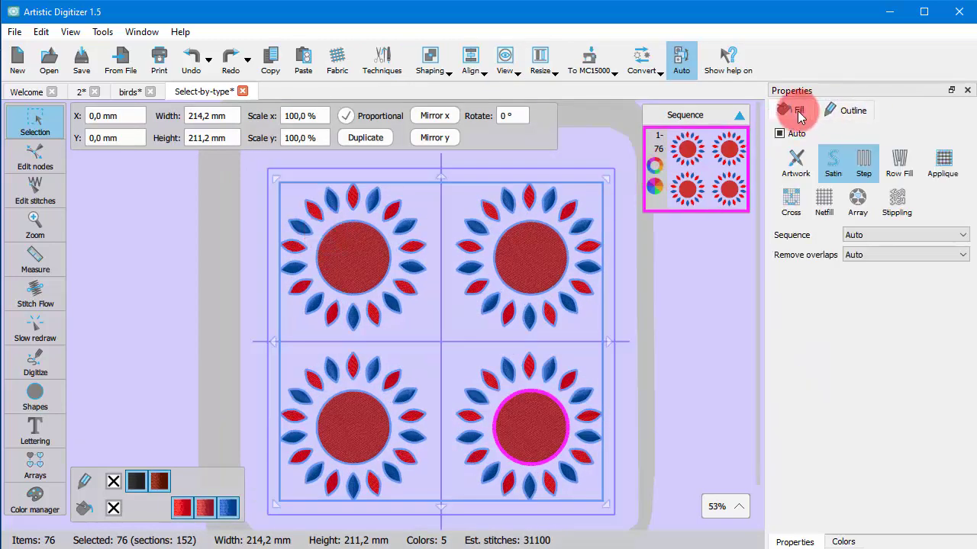
{"action": "right_click", "coordinate": [832, 174]}
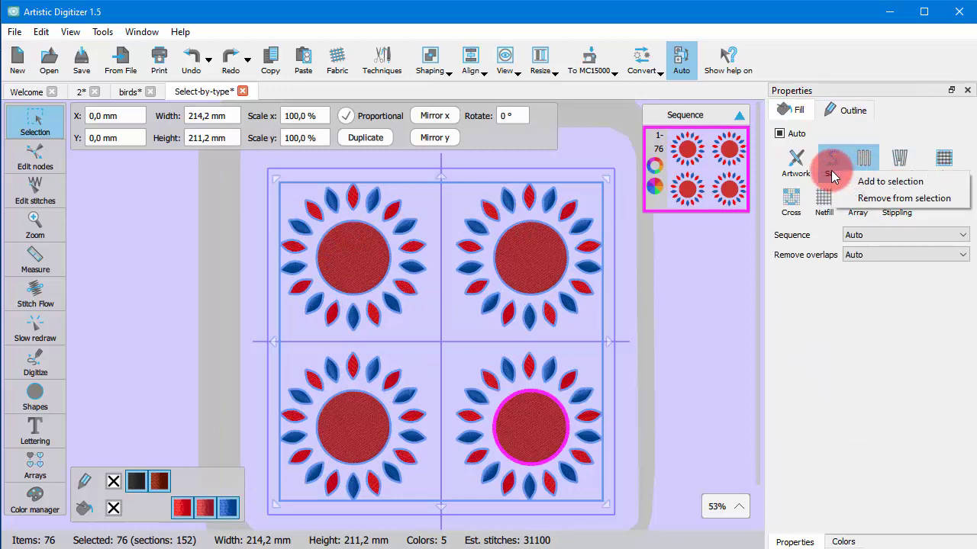
{"action": "left_click", "coordinate": [877, 198]}
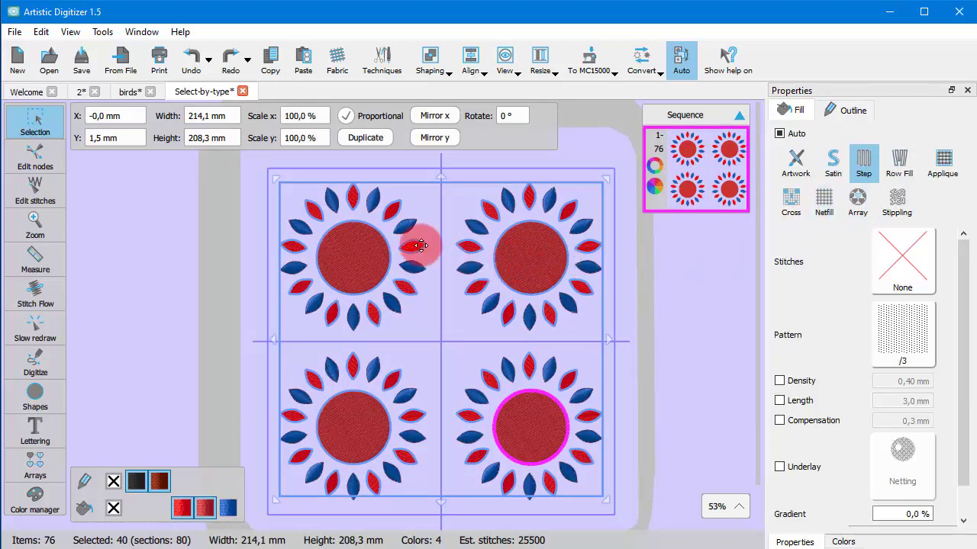